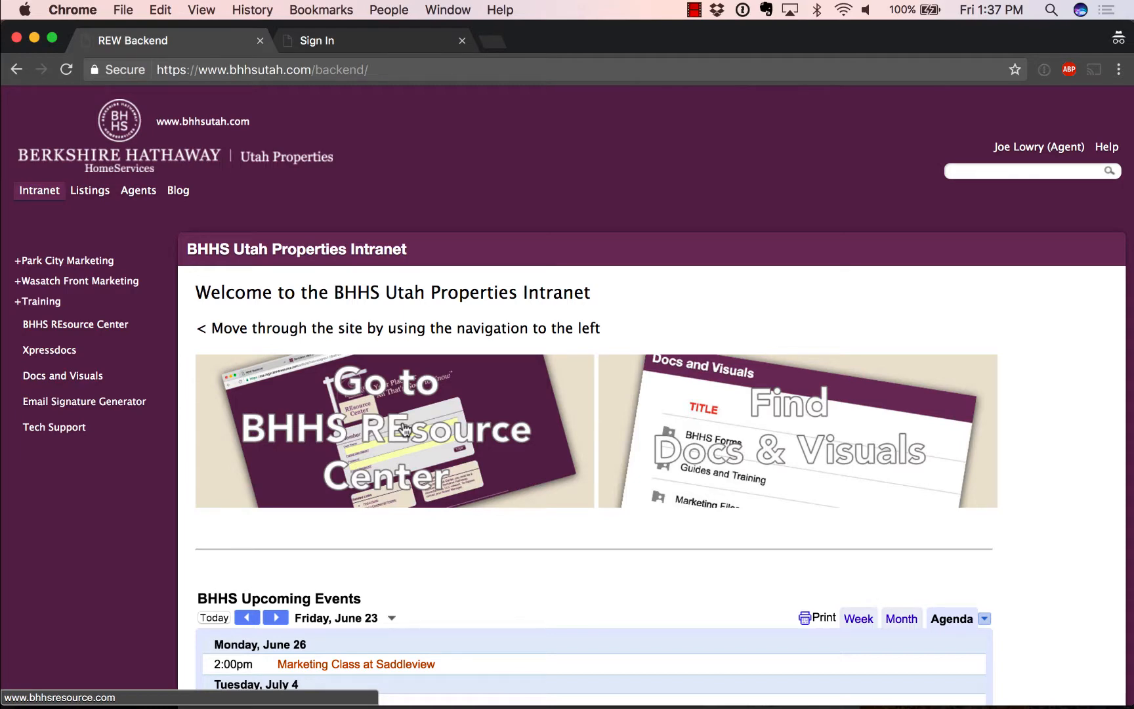
Step: Switch to the Sign In tab showing the prefilled REsource Center Member Login page
{"action": "left_click", "coordinate": [387, 41]}
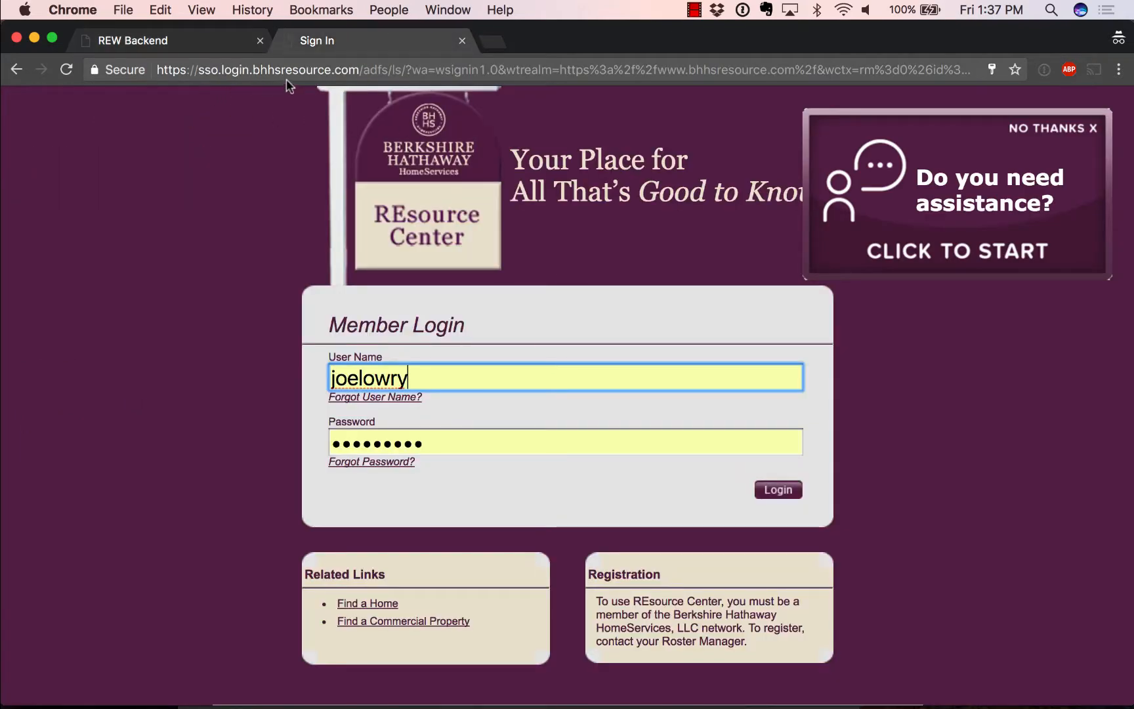
Step: Log in to BHHS REsource Center and go to the Marketing REsource site under REsource Links
{"action": "left_click", "coordinate": [793, 490]}
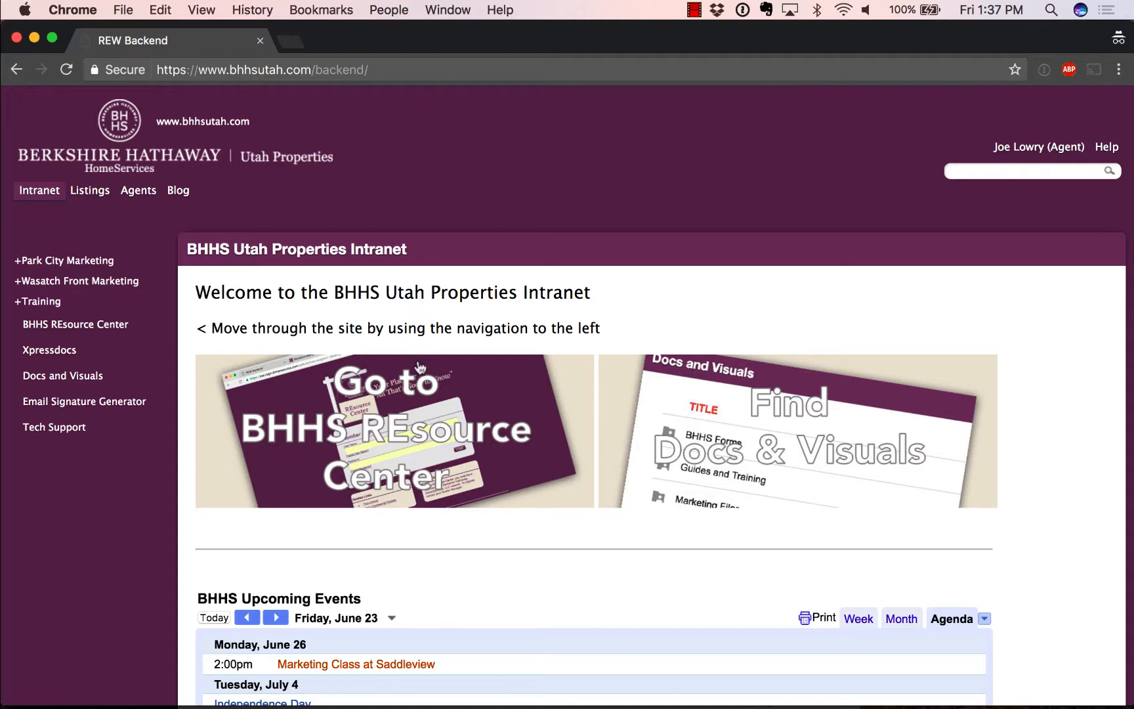
{"action": "left_click", "coordinate": [400, 411]}
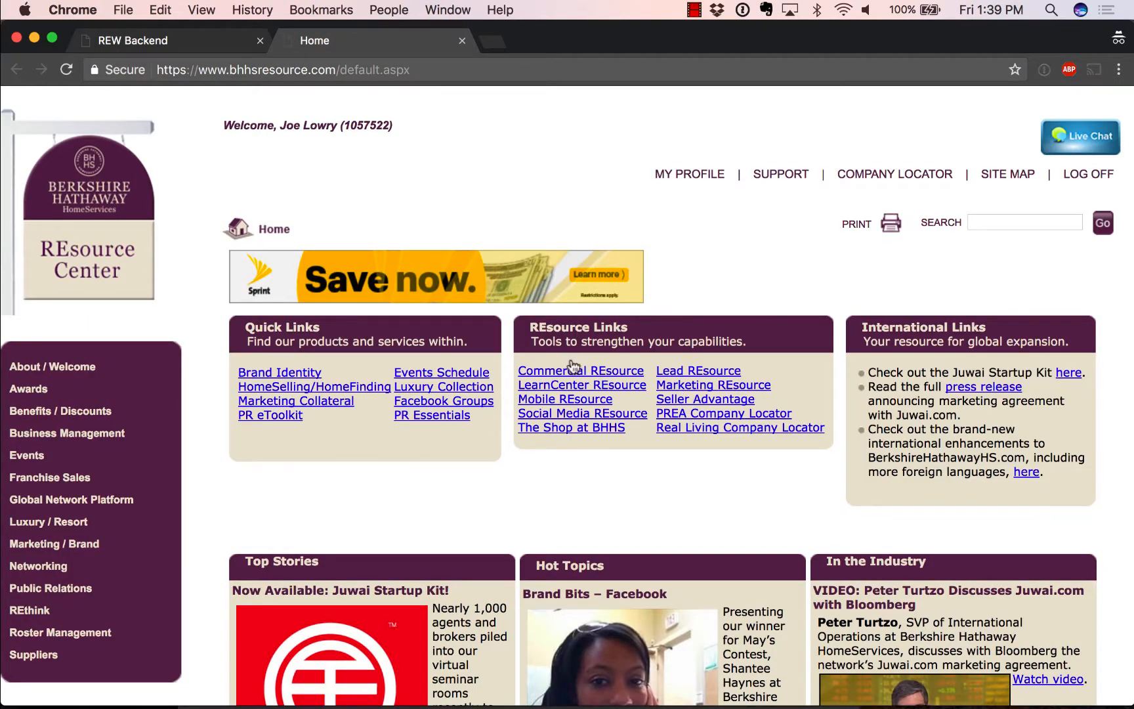
{"action": "left_click", "coordinate": [683, 388]}
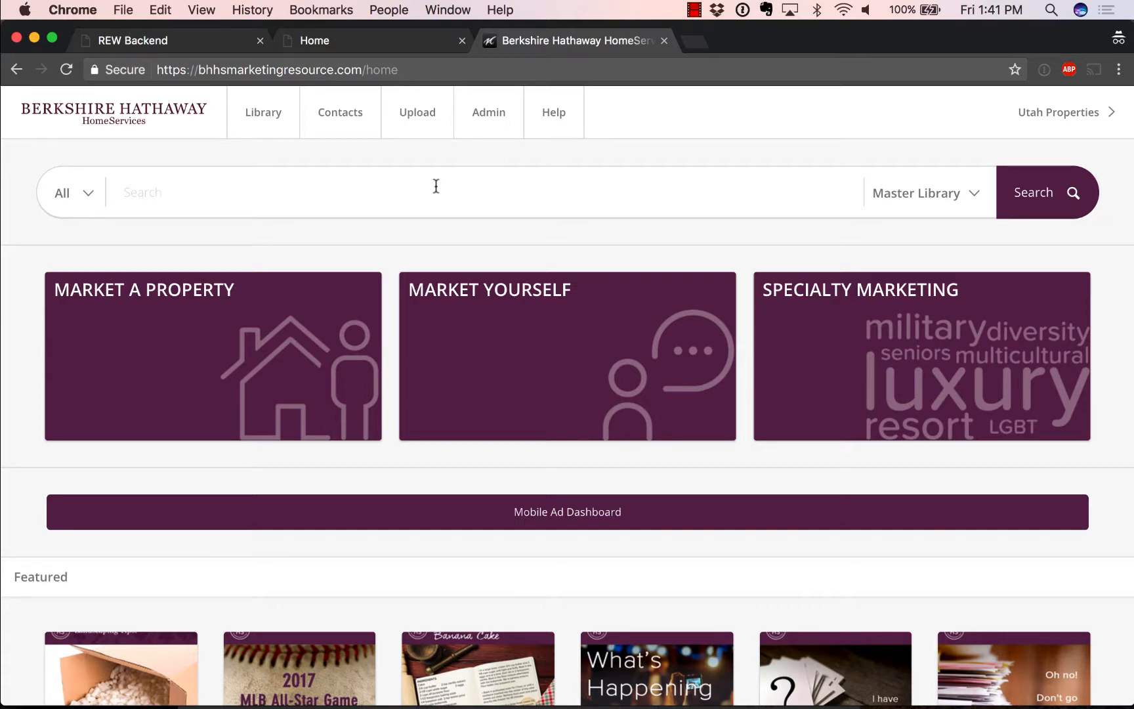
Step: Search the library for 'newsletter' and open the June 2017 Newsletter template's details
{"action": "left_click", "coordinate": [331, 190]}
{"action": "type", "text": "news"}
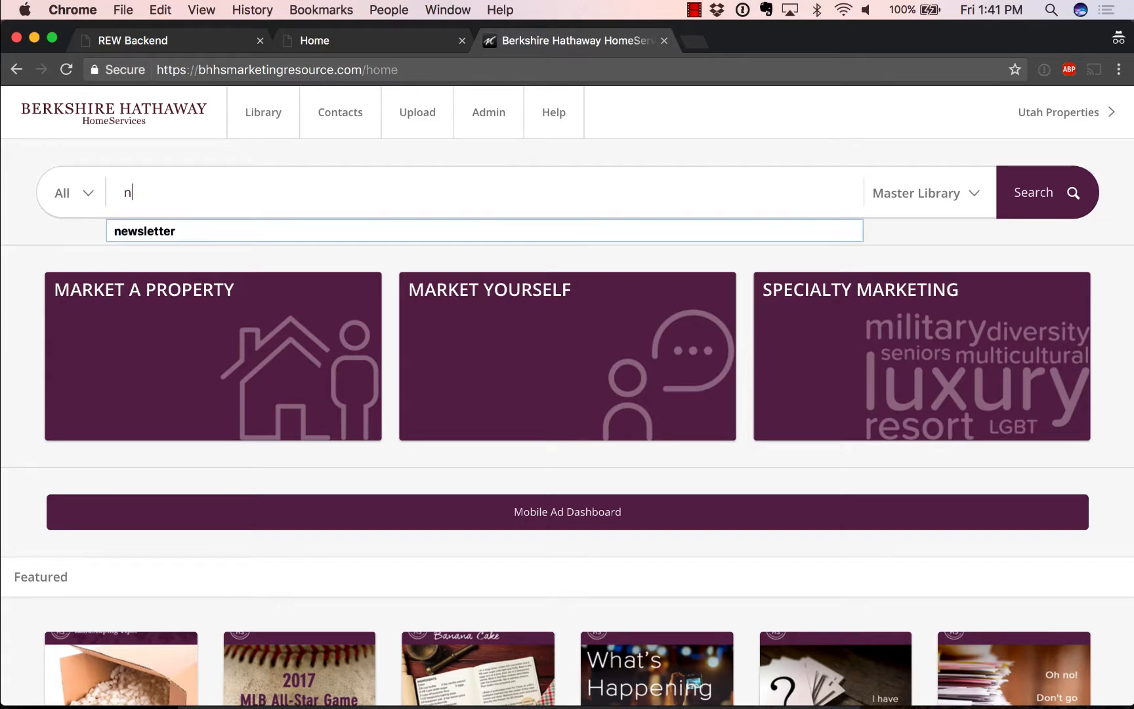
{"action": "type", "text": "letter"}
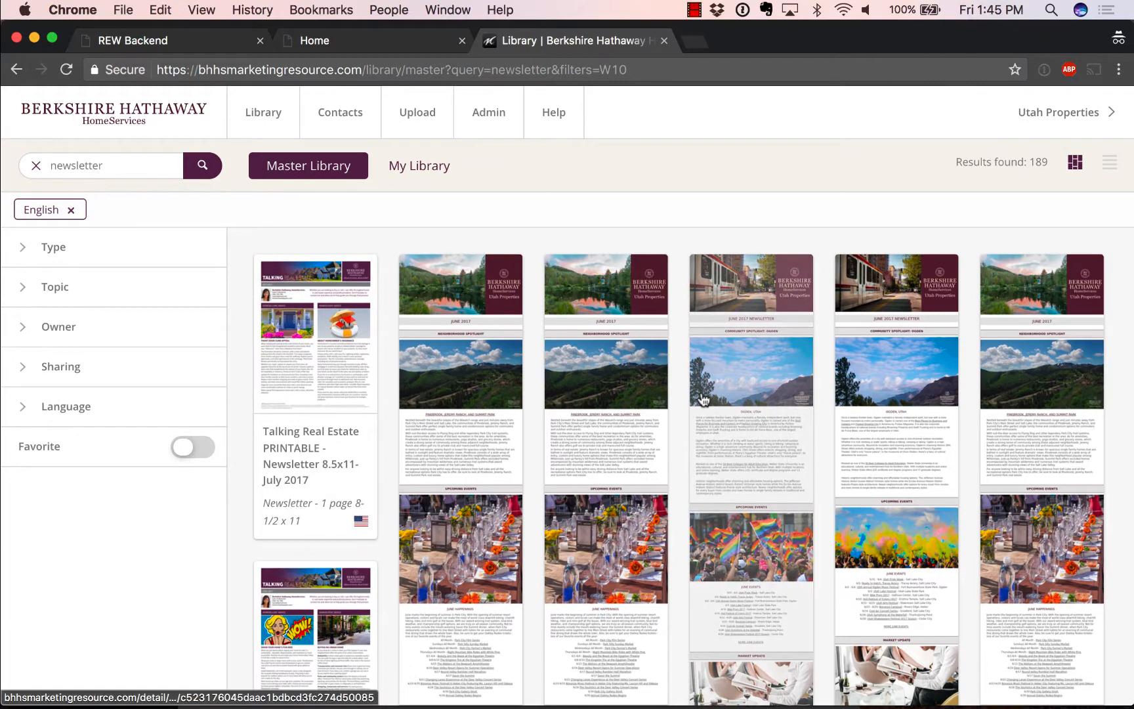
{"action": "scroll", "coordinate": [676, 418], "scroll_direction": "down", "scroll_amount": 3}
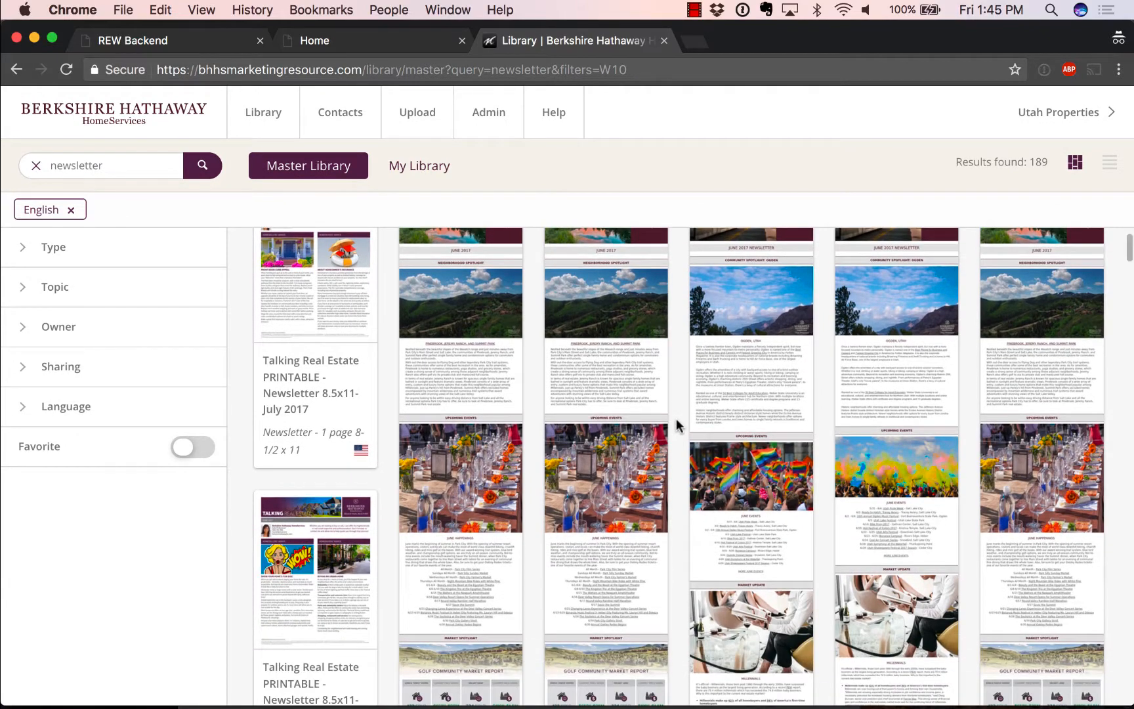
{"action": "scroll", "coordinate": [676, 425], "scroll_direction": "down", "scroll_amount": 9}
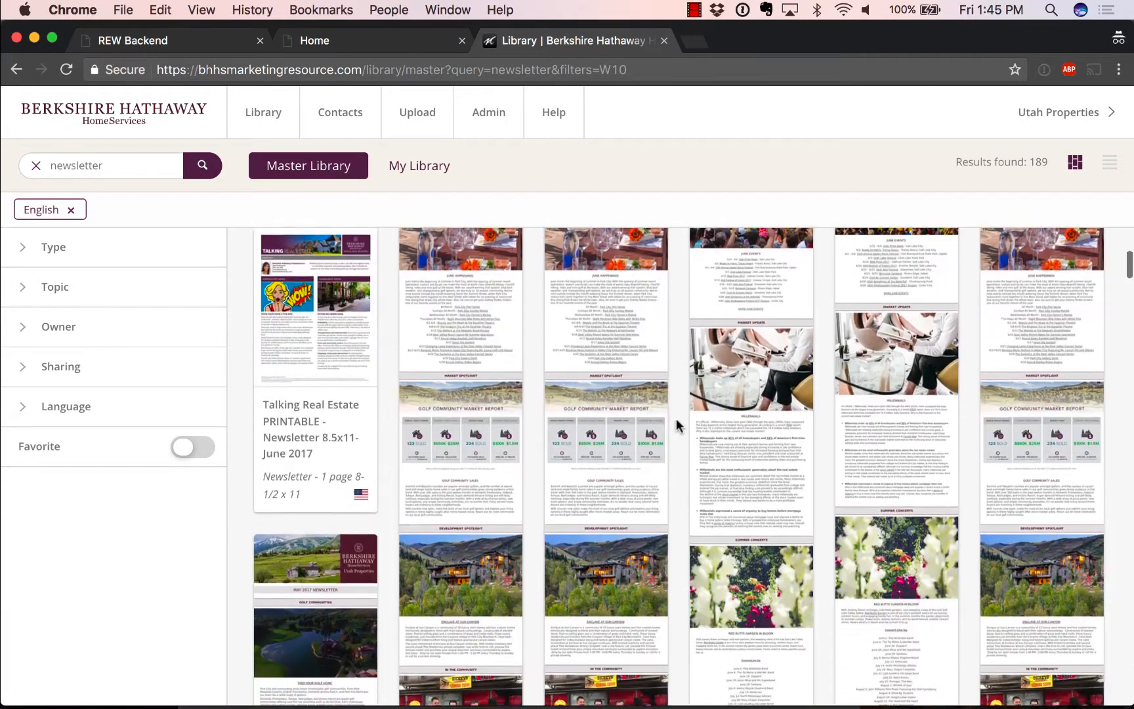
{"action": "scroll", "coordinate": [676, 425], "scroll_direction": "down", "scroll_amount": 9}
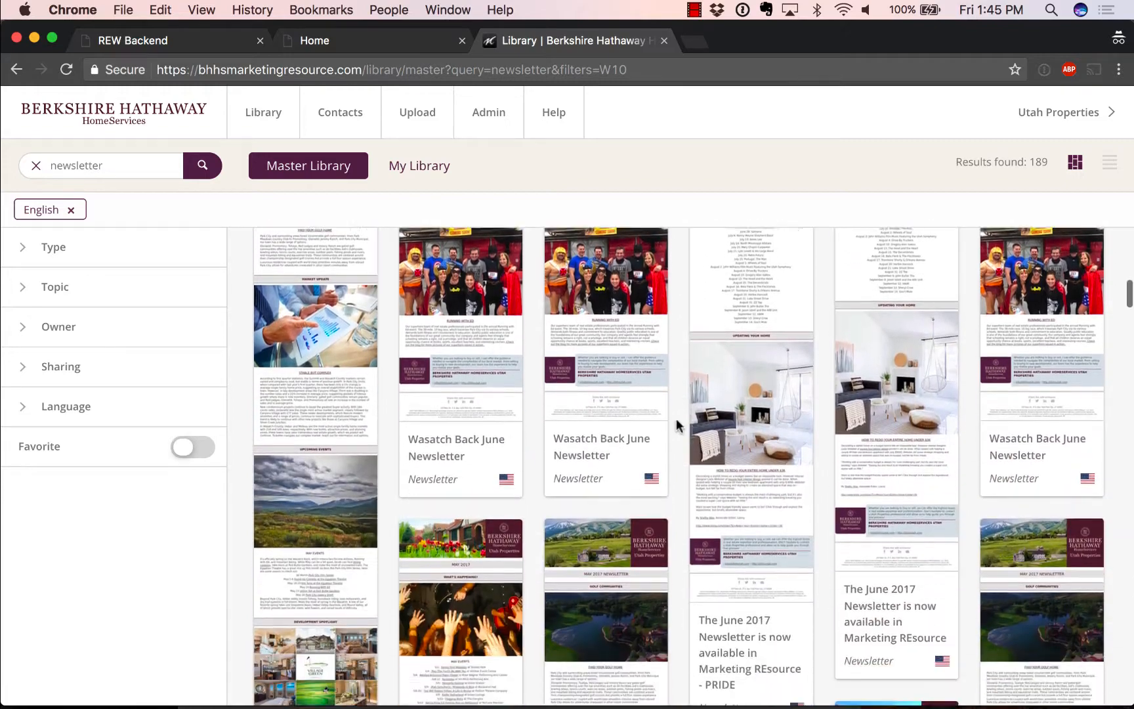
{"action": "scroll", "coordinate": [676, 426], "scroll_direction": "down", "scroll_amount": 1}
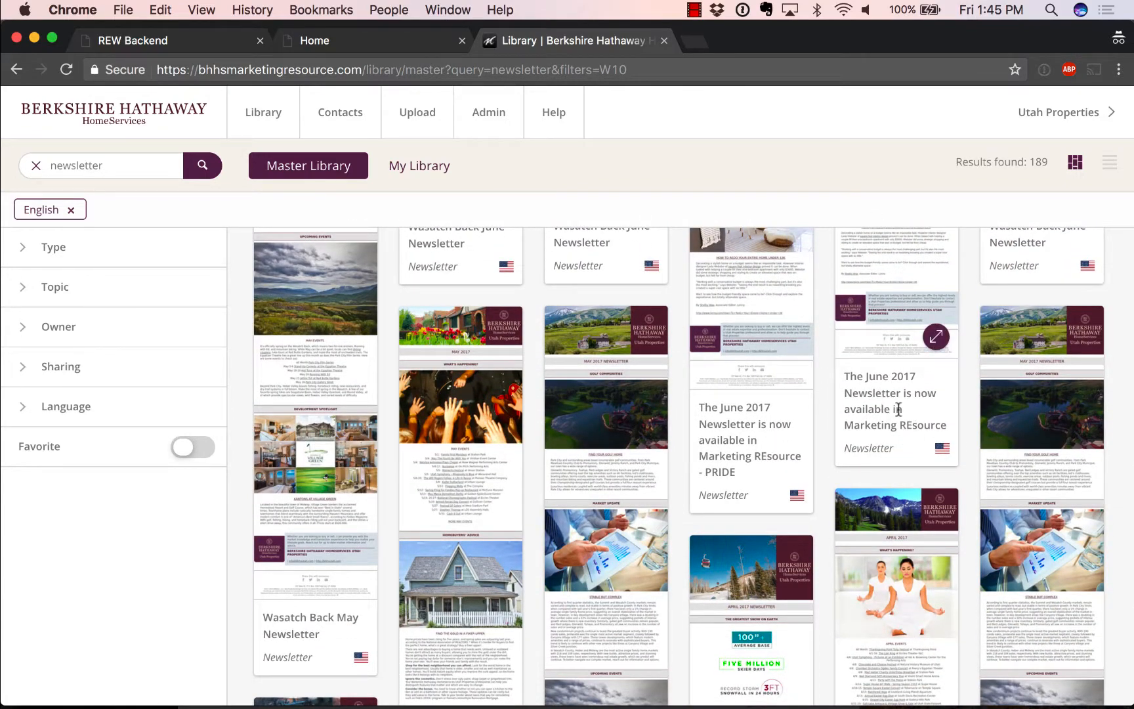
{"action": "scroll", "coordinate": [663, 459], "scroll_direction": "up", "scroll_amount": 2}
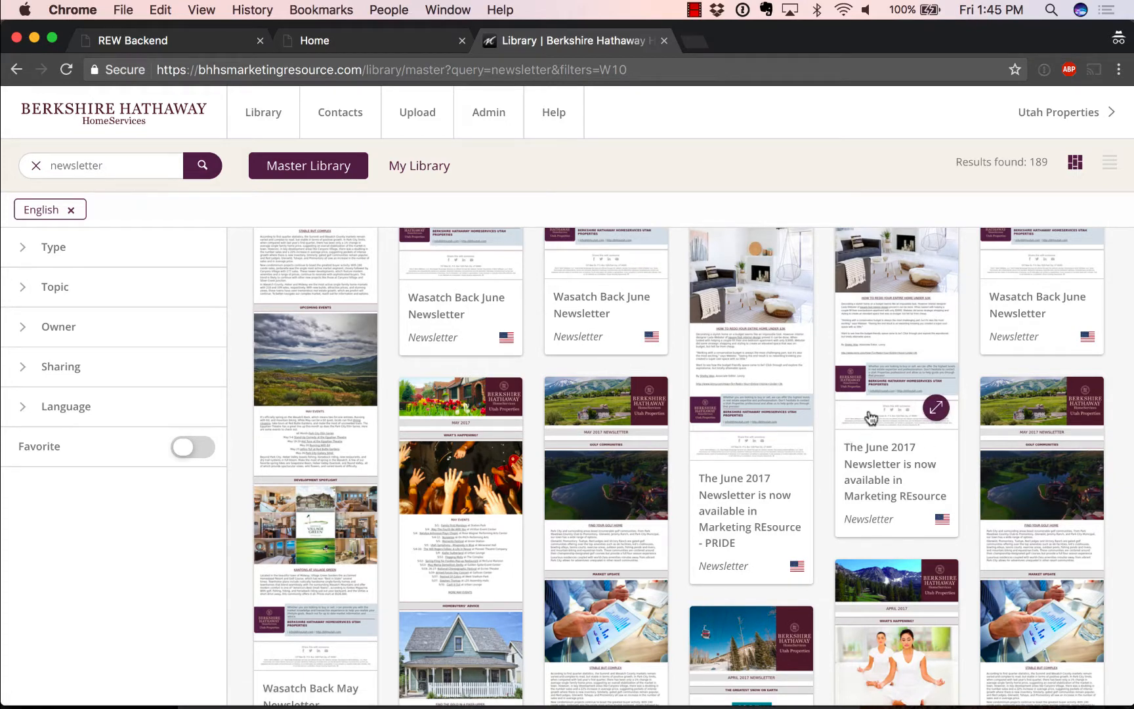
{"action": "left_click", "coordinate": [894, 332]}
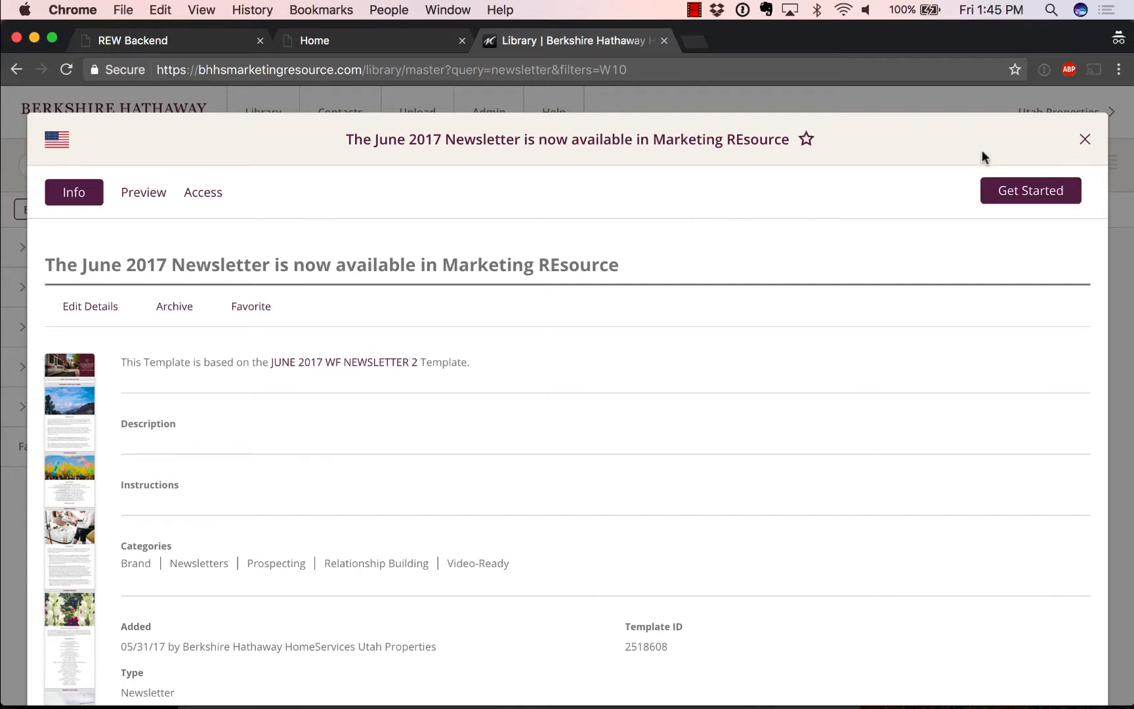
Step: Copy the June 2017 template as 'Joe's June Newsletter' and open it for editing
{"action": "left_click", "coordinate": [1029, 200]}
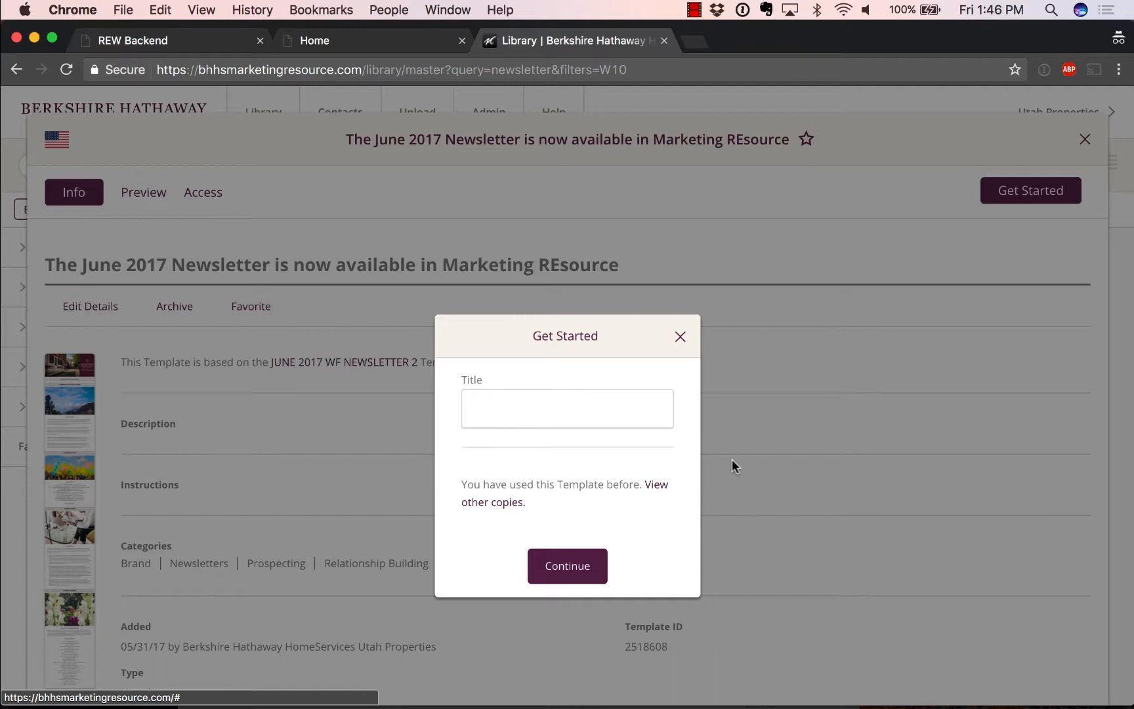
{"action": "left_click", "coordinate": [527, 414]}
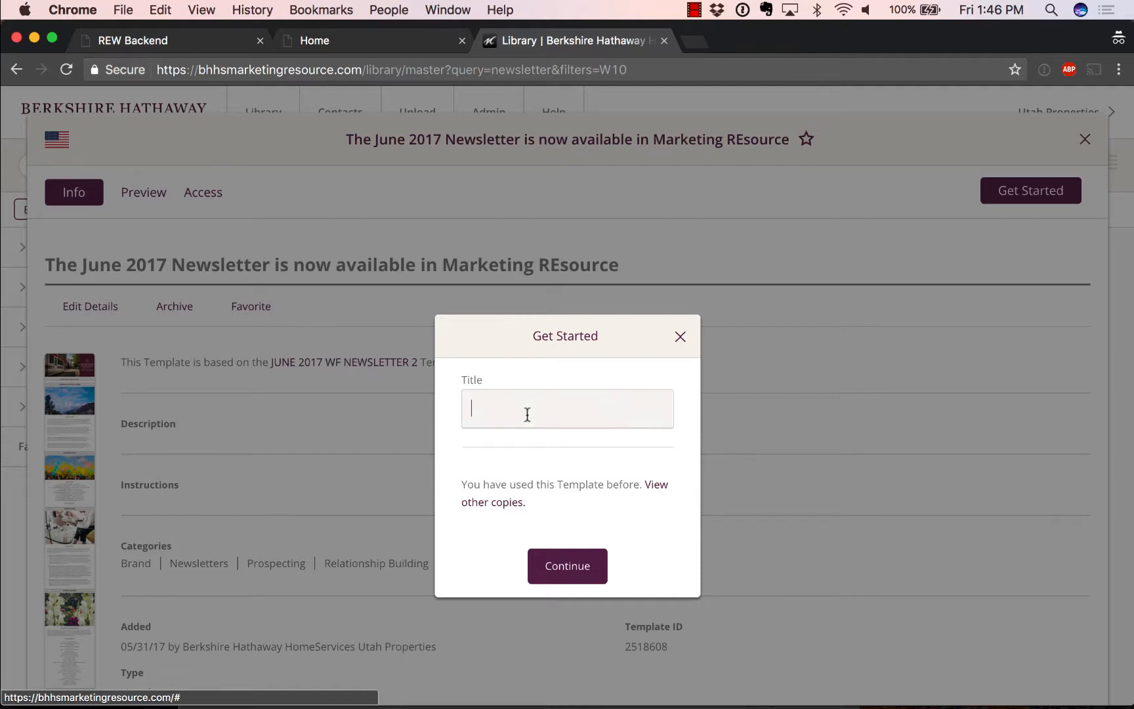
{"action": "type", "text": "Joe'"}
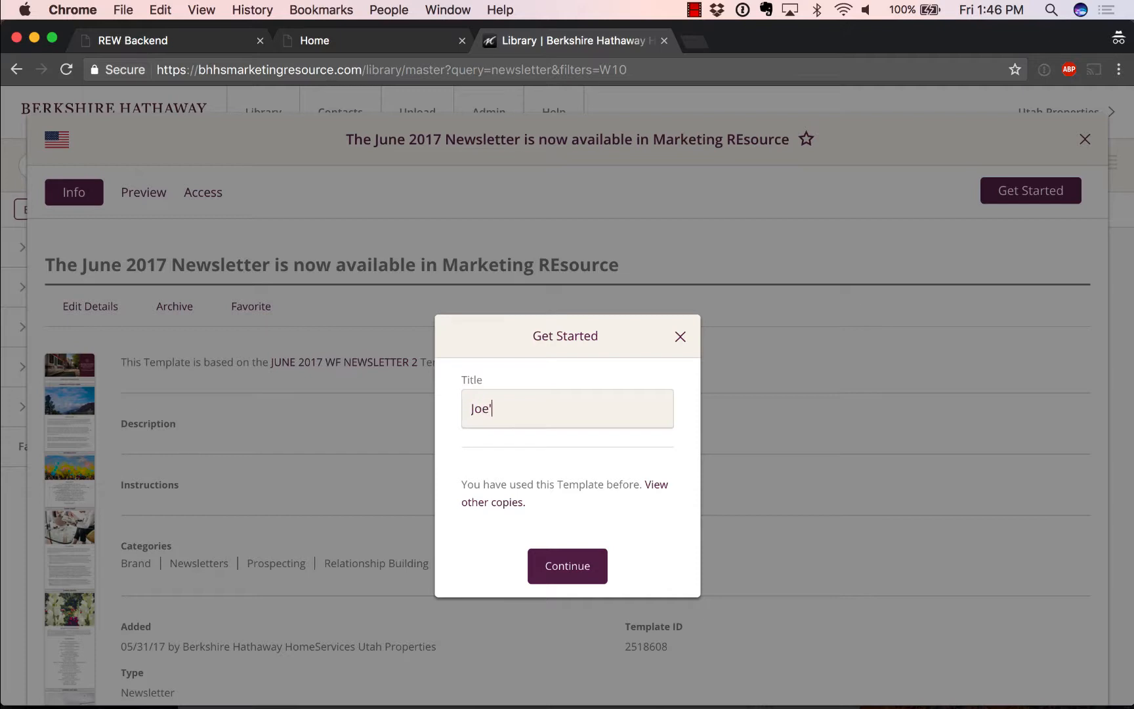
{"action": "type", "text": "s June Newsletter"}
{"action": "left_click", "coordinate": [561, 563]}
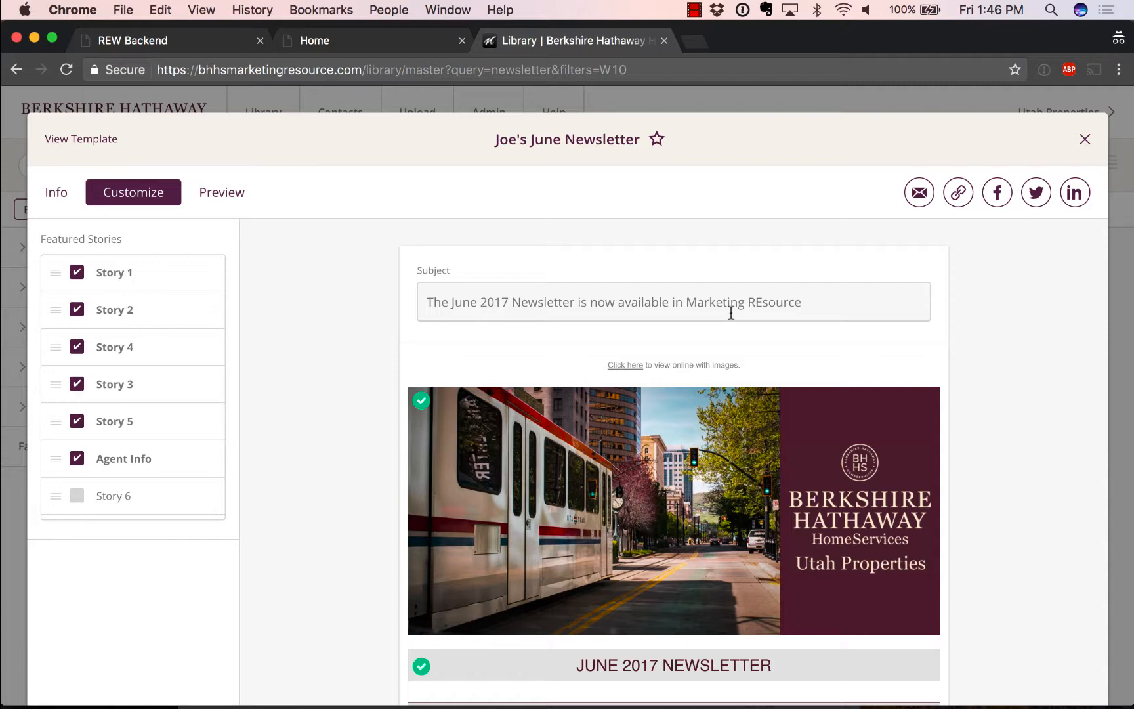
{"action": "left_click_drag", "start_coordinate": [804, 302], "coordinate": [408, 298]}
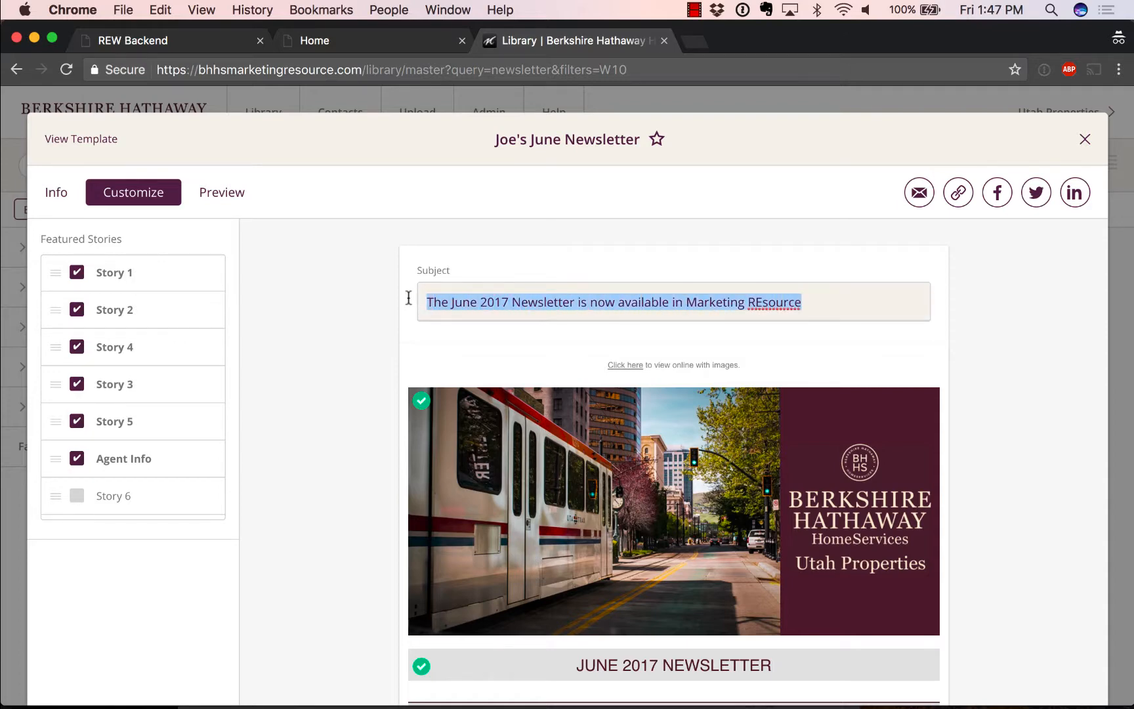
{"action": "type", "text": "Joe"}
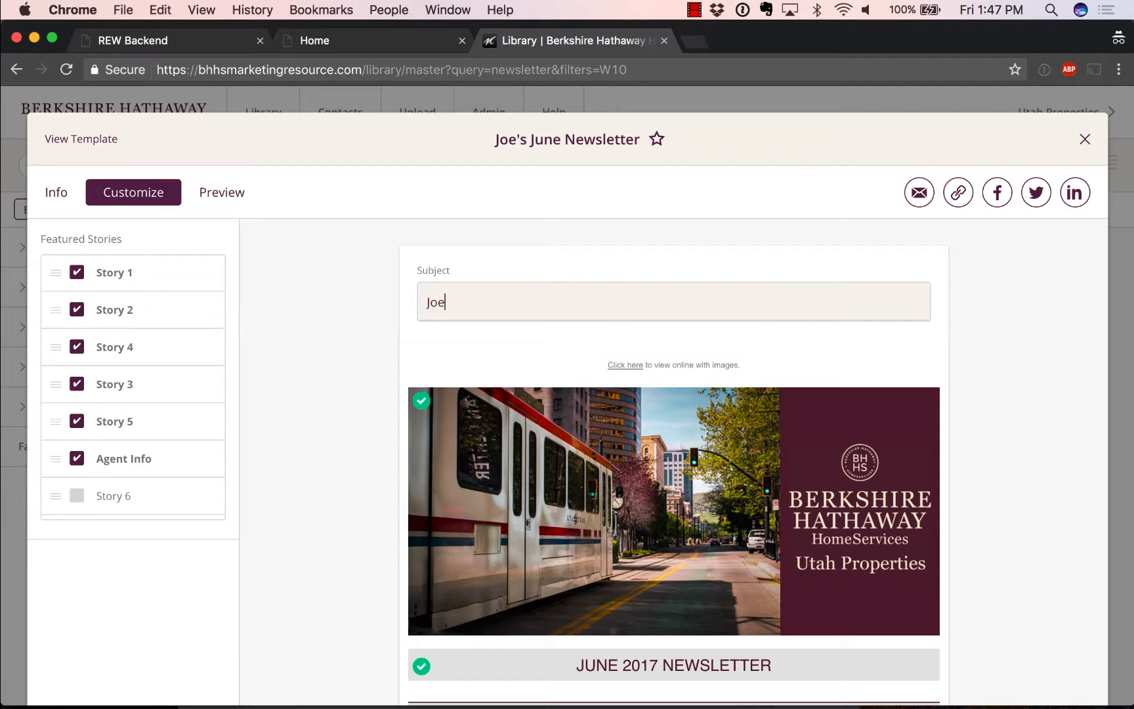
{"action": "type", "text": "'s Ju"}
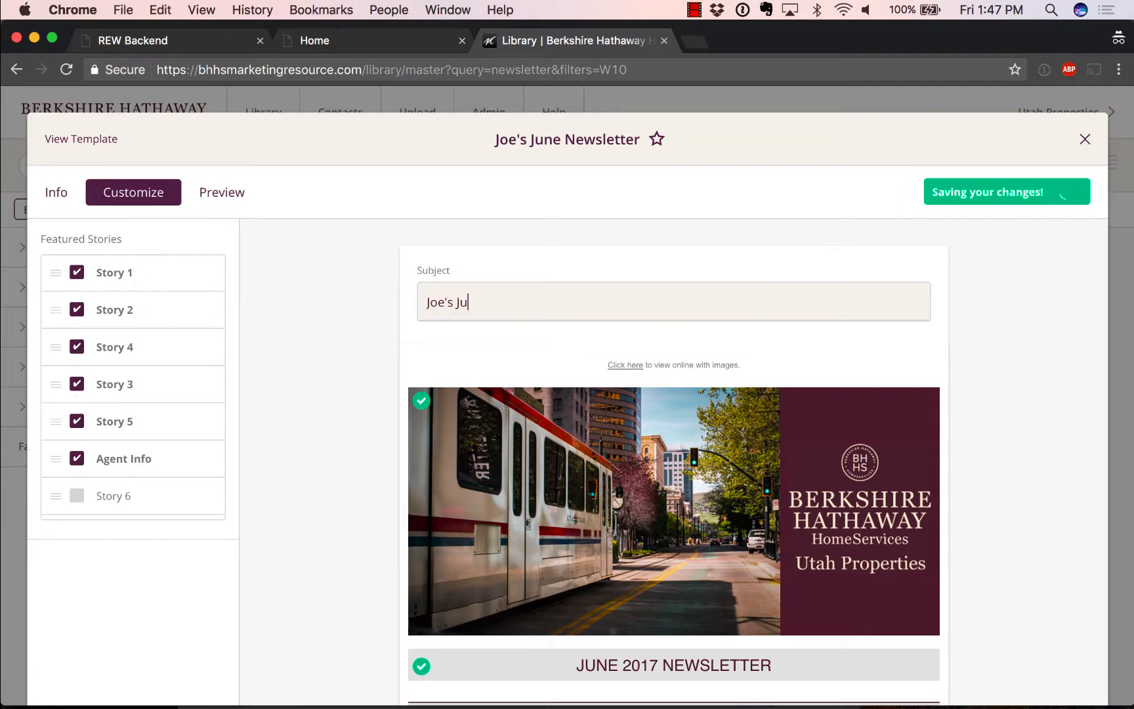
{"action": "type", "text": "ne Newsletter"}
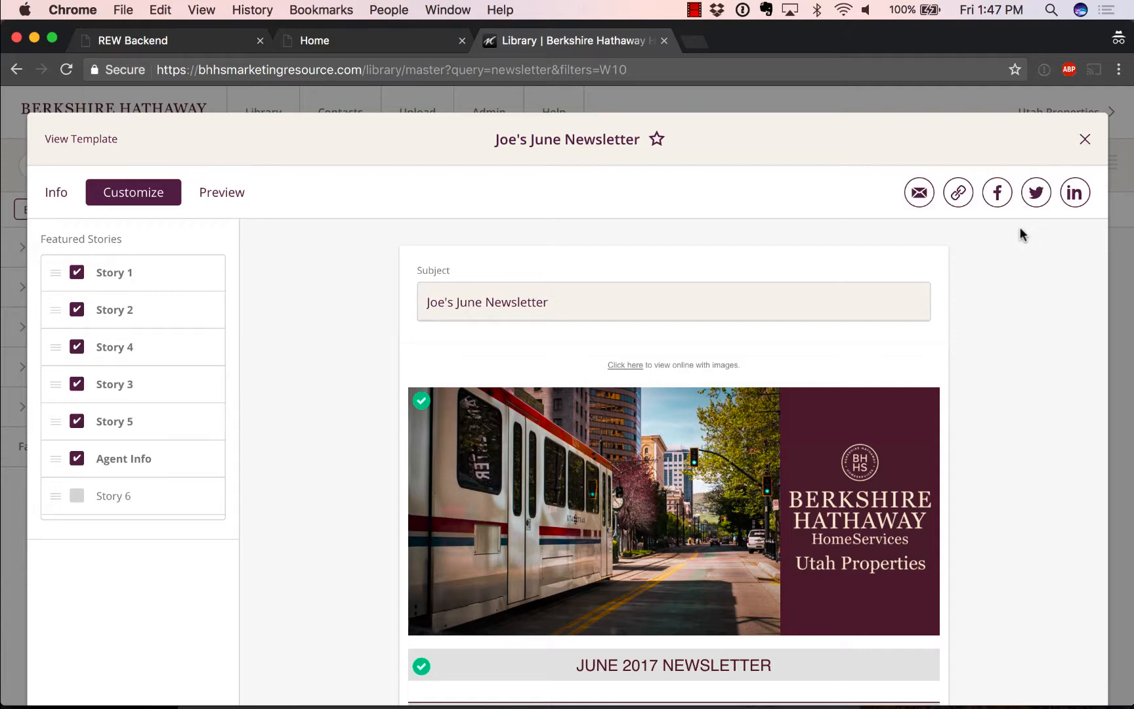
{"action": "scroll", "coordinate": [1020, 228], "scroll_direction": "down", "scroll_amount": 12}
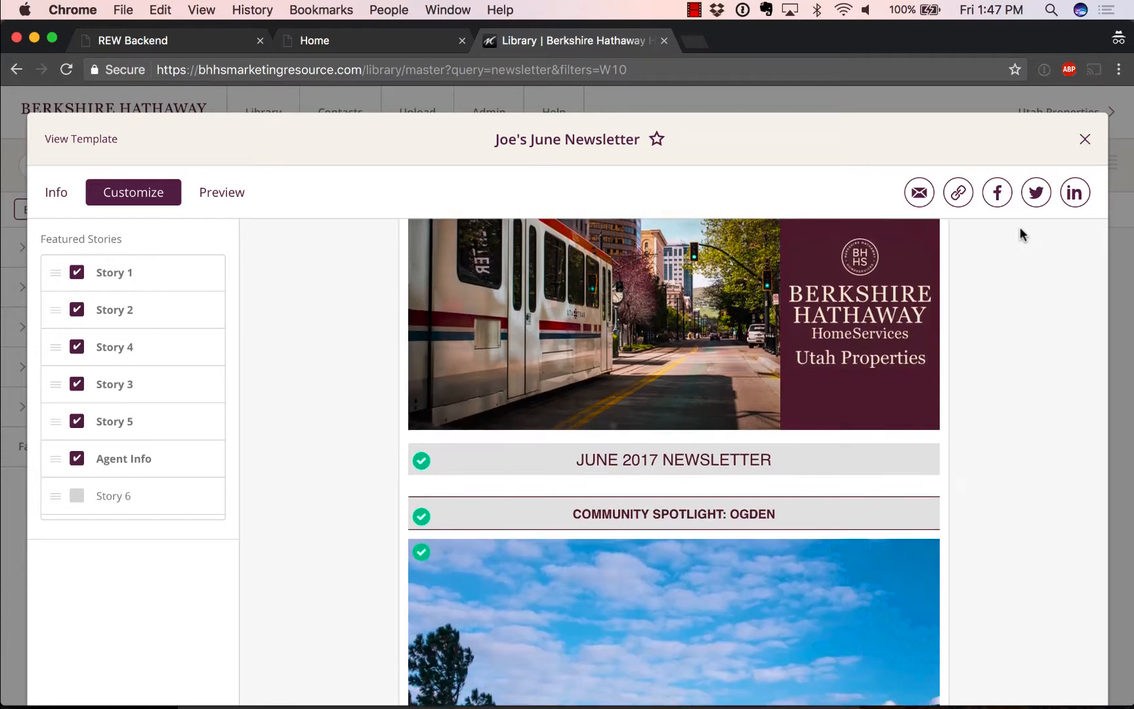
{"action": "scroll", "coordinate": [1020, 227], "scroll_direction": "down", "scroll_amount": 12}
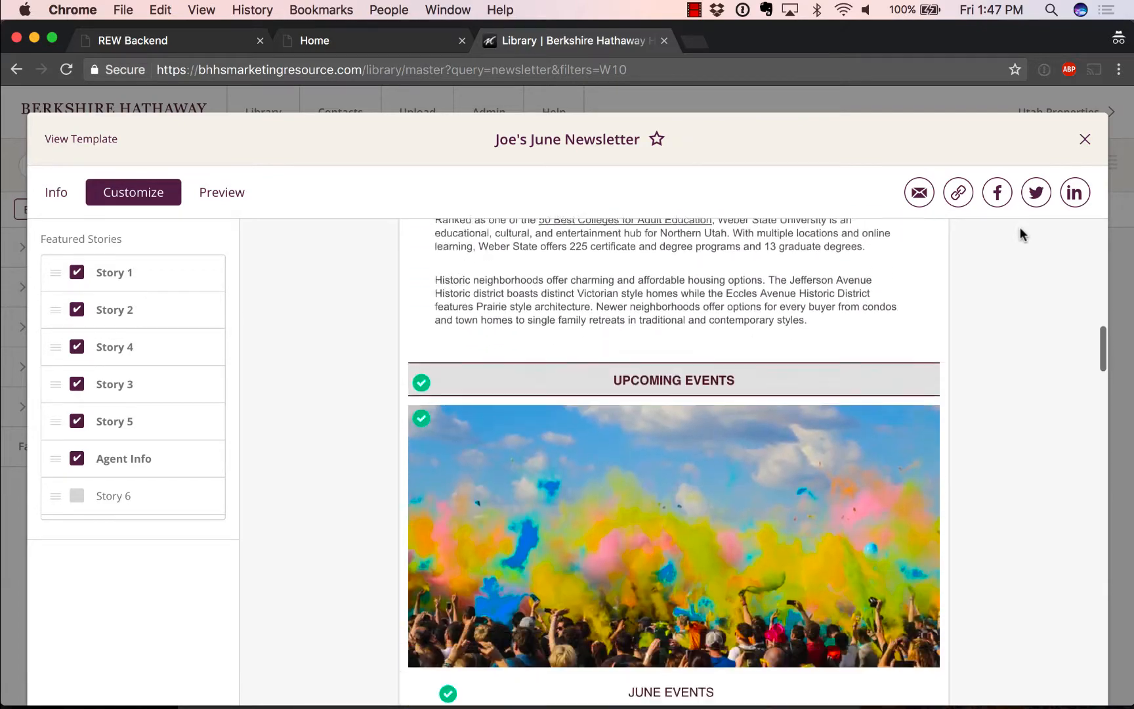
{"action": "scroll", "coordinate": [1020, 227], "scroll_direction": "up", "scroll_amount": 4}
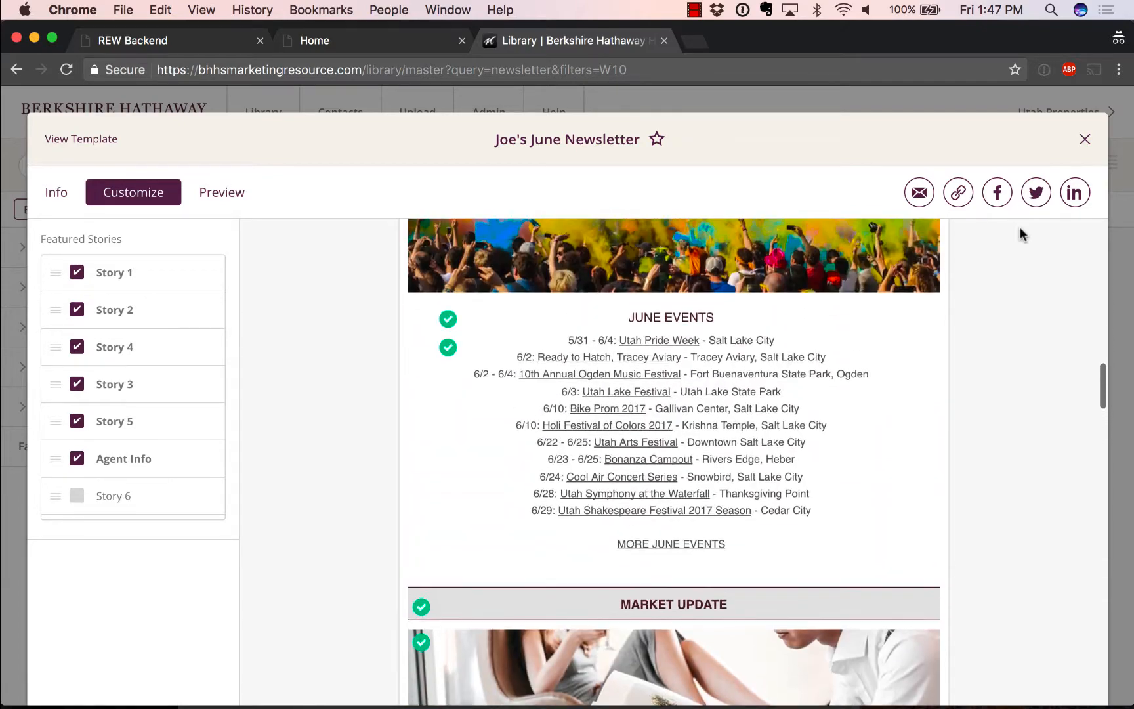
{"action": "scroll", "coordinate": [1020, 227], "scroll_direction": "down", "scroll_amount": 8}
{"action": "scroll", "coordinate": [1020, 227], "scroll_direction": "down", "scroll_amount": 10}
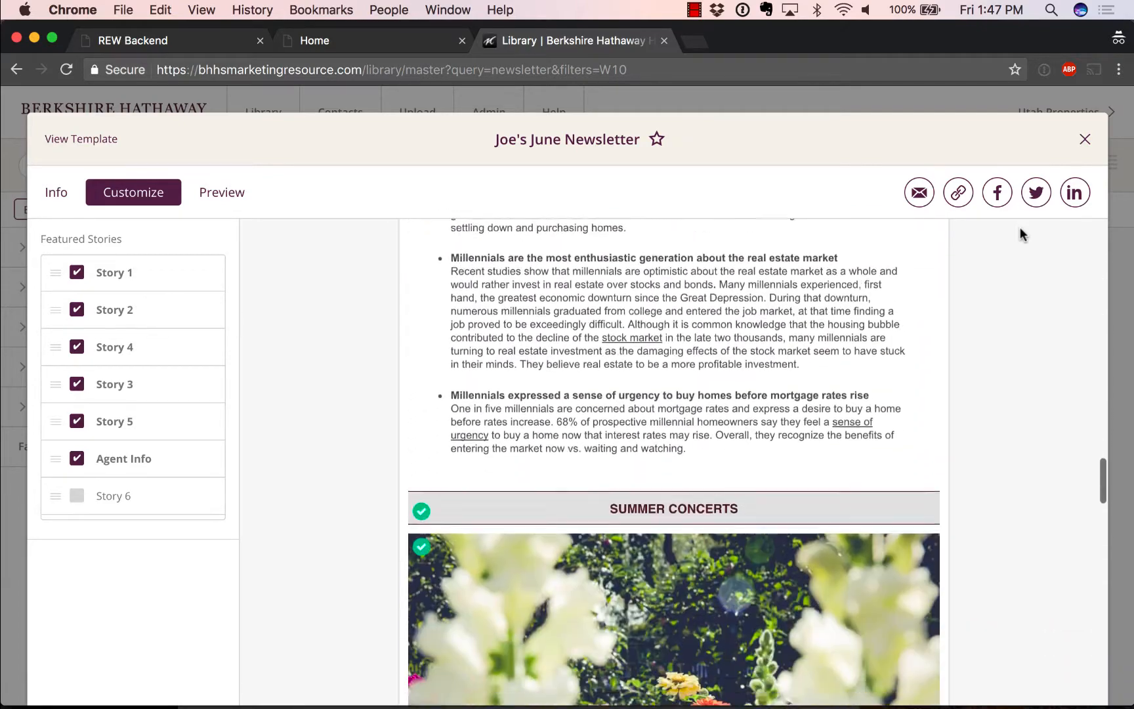
{"action": "scroll", "coordinate": [1020, 227], "scroll_direction": "down", "scroll_amount": 5}
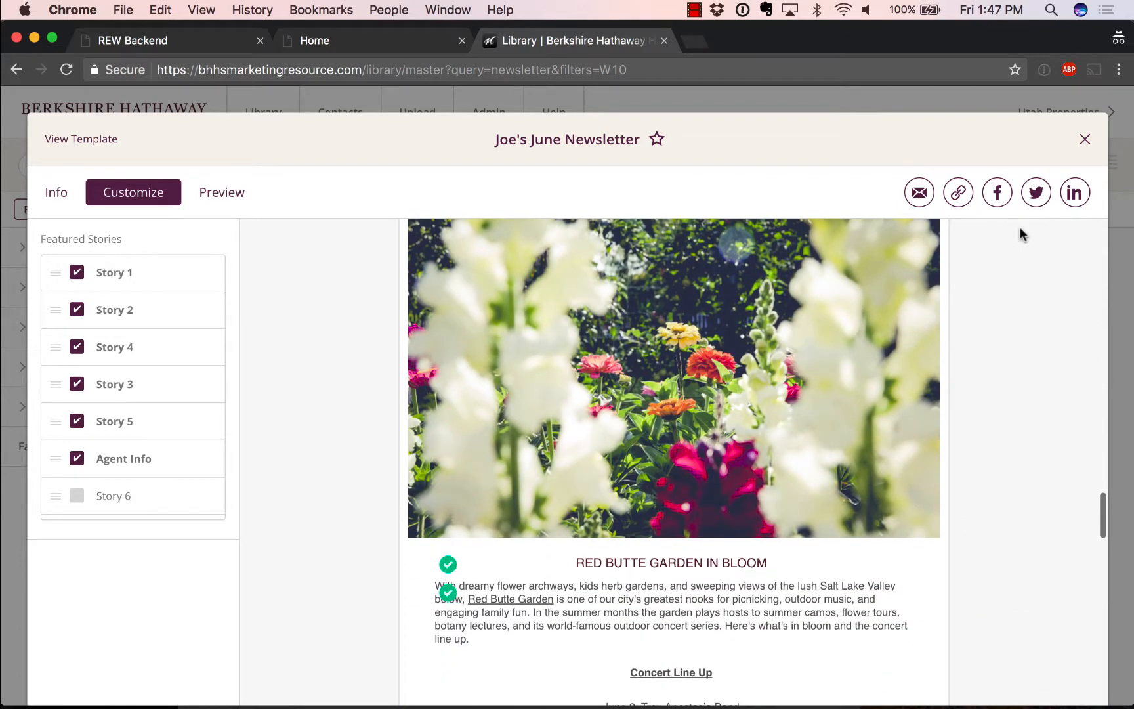
{"action": "scroll", "coordinate": [1020, 227], "scroll_direction": "down", "scroll_amount": 10}
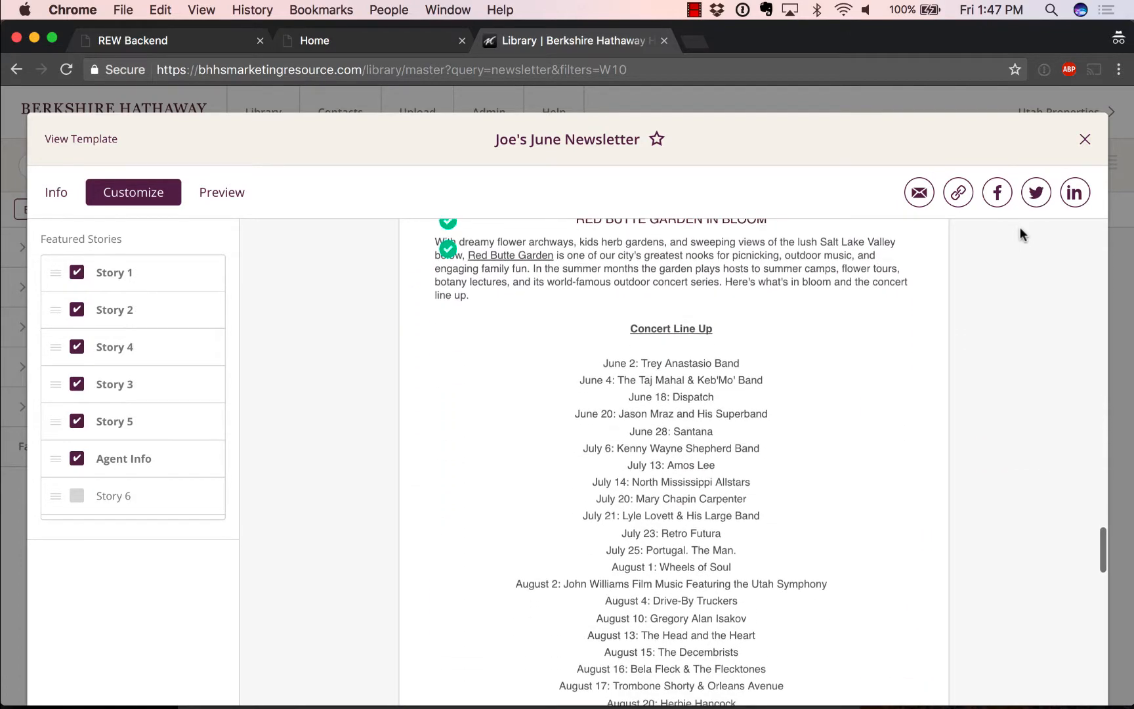
{"action": "scroll", "coordinate": [1020, 227], "scroll_direction": "down", "scroll_amount": 10}
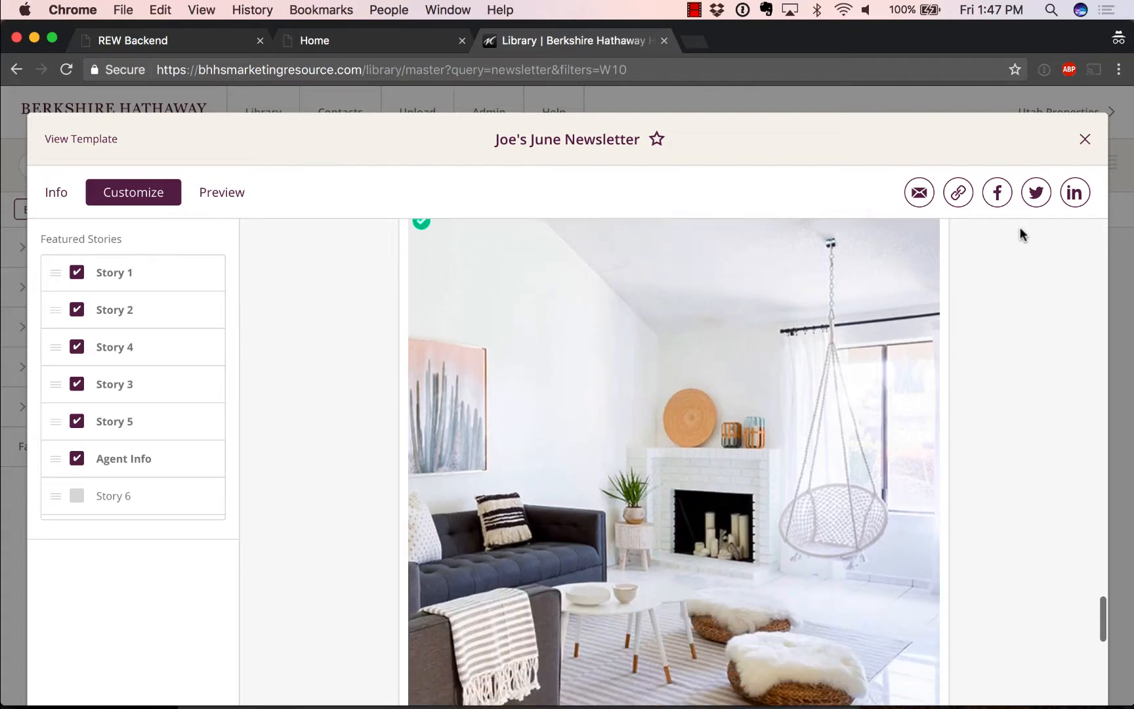
{"action": "scroll", "coordinate": [1019, 227], "scroll_direction": "down", "scroll_amount": 3}
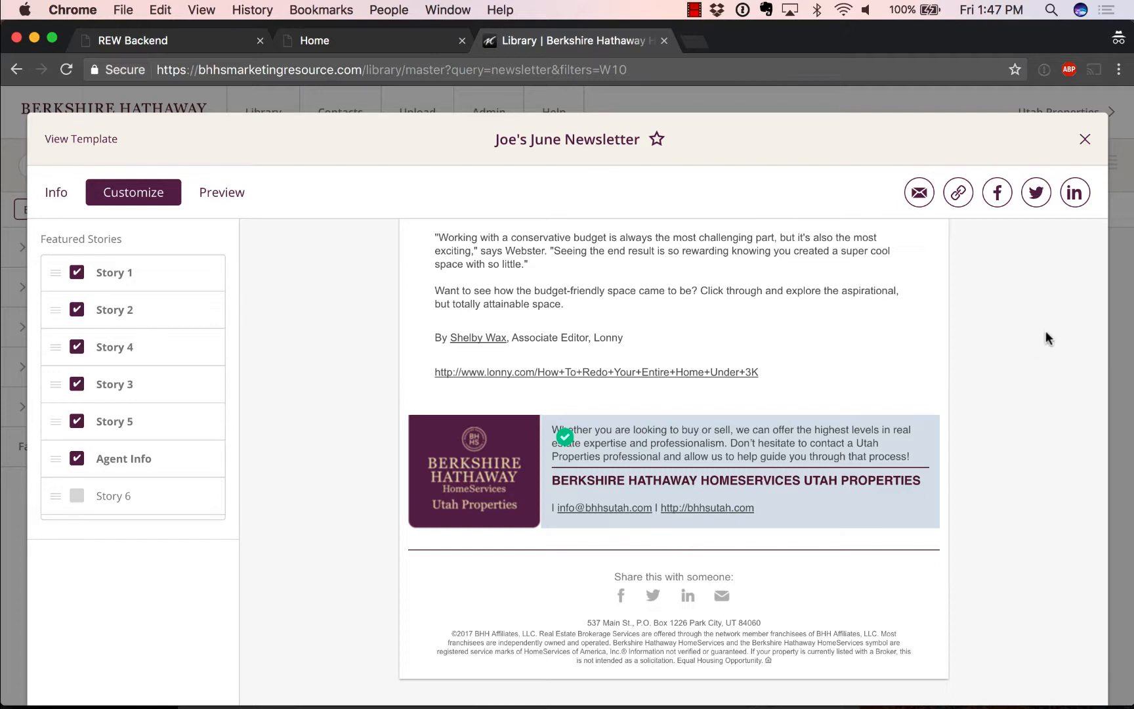
Step: Open the email recipient list, look through the Address Book, and cancel without adding anyone
{"action": "left_click", "coordinate": [919, 195]}
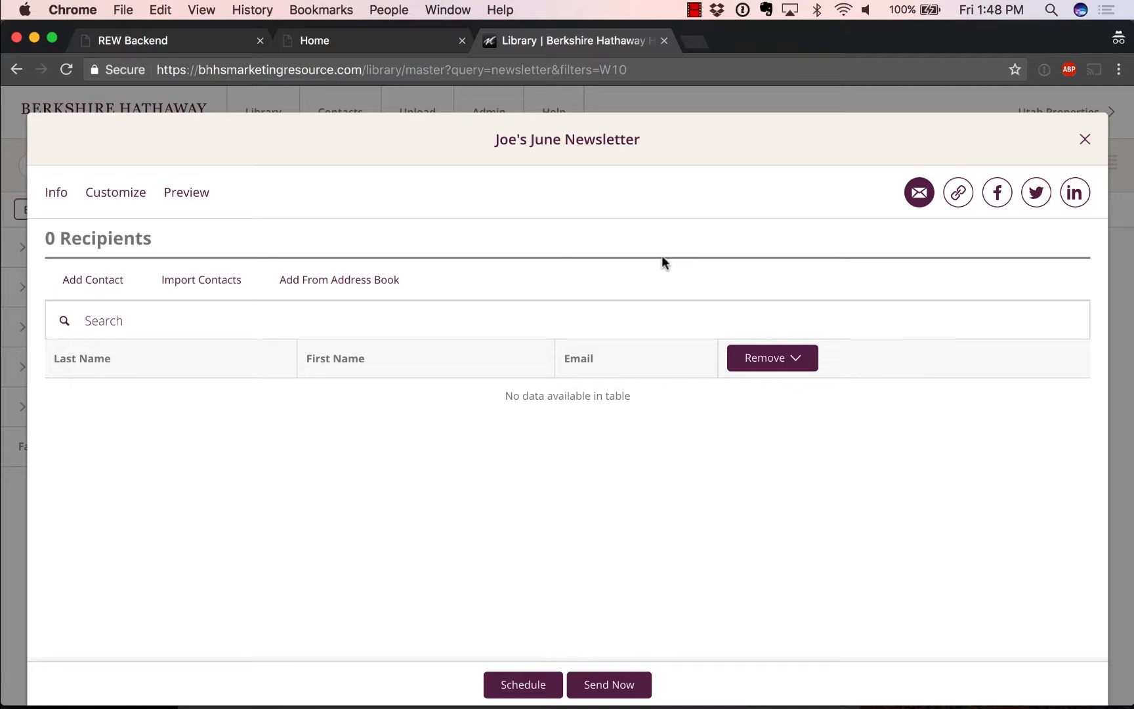
{"action": "left_click", "coordinate": [378, 289]}
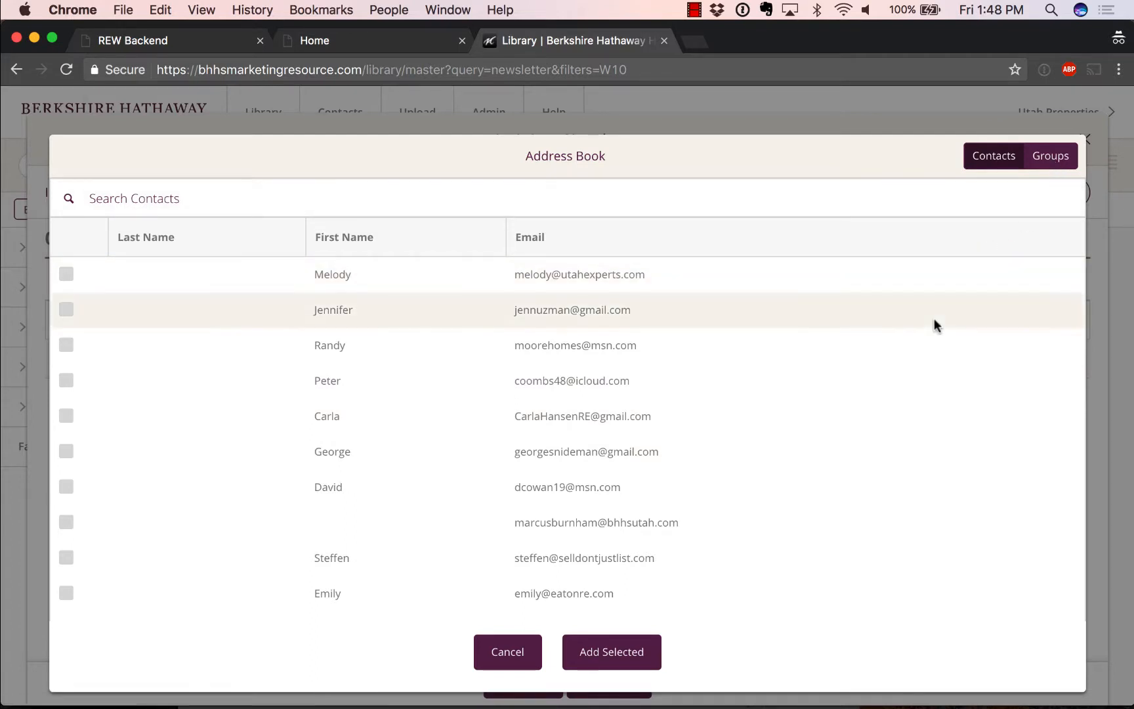
{"action": "left_click", "coordinate": [499, 645]}
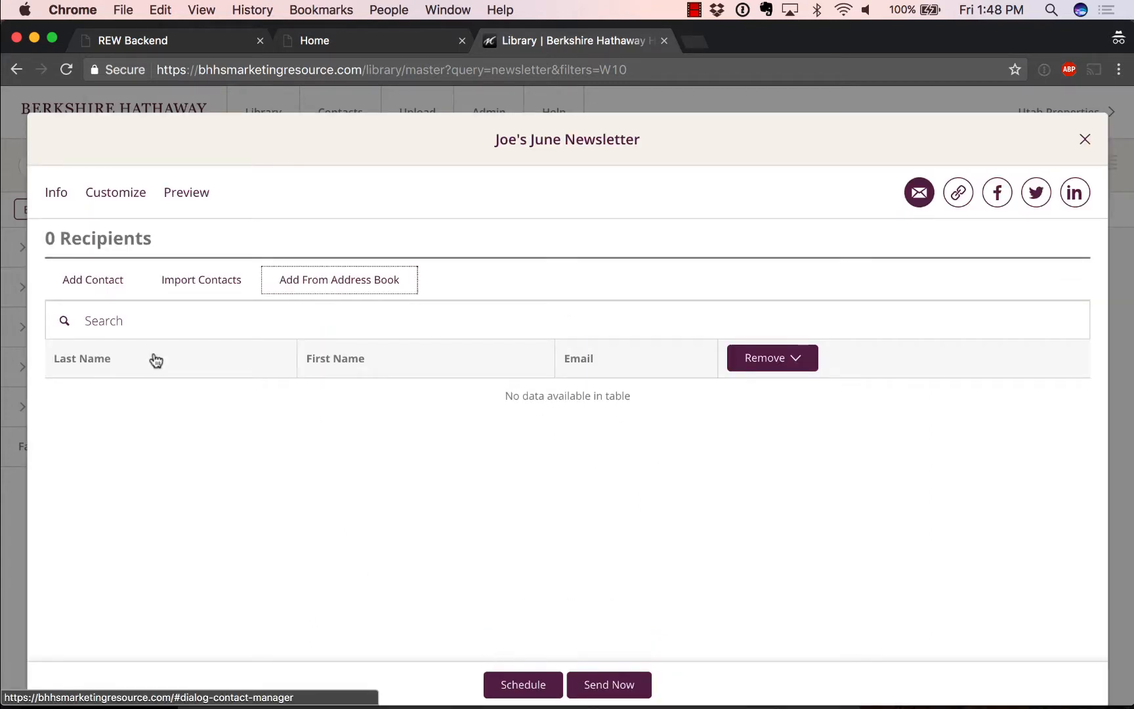
Step: Add a test recipient with a contact name and e-mail address to the recipient list
{"action": "left_click", "coordinate": [101, 282]}
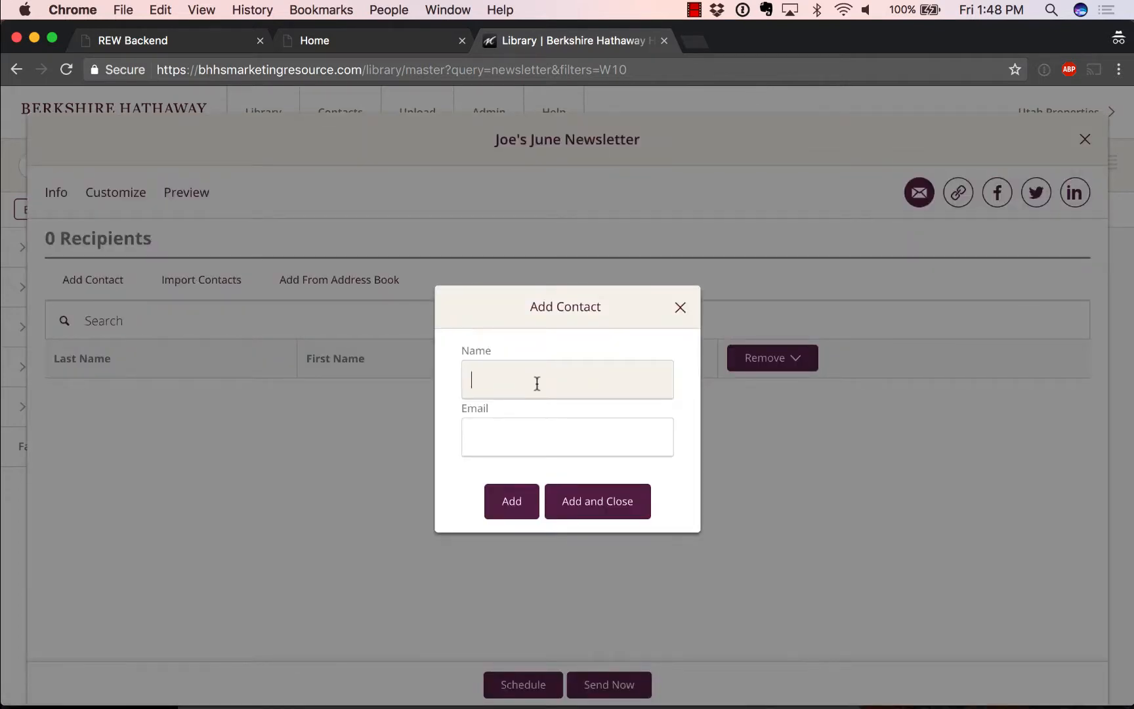
{"action": "type", "text": "Mom"}
{"action": "left_click", "coordinate": [534, 434]}
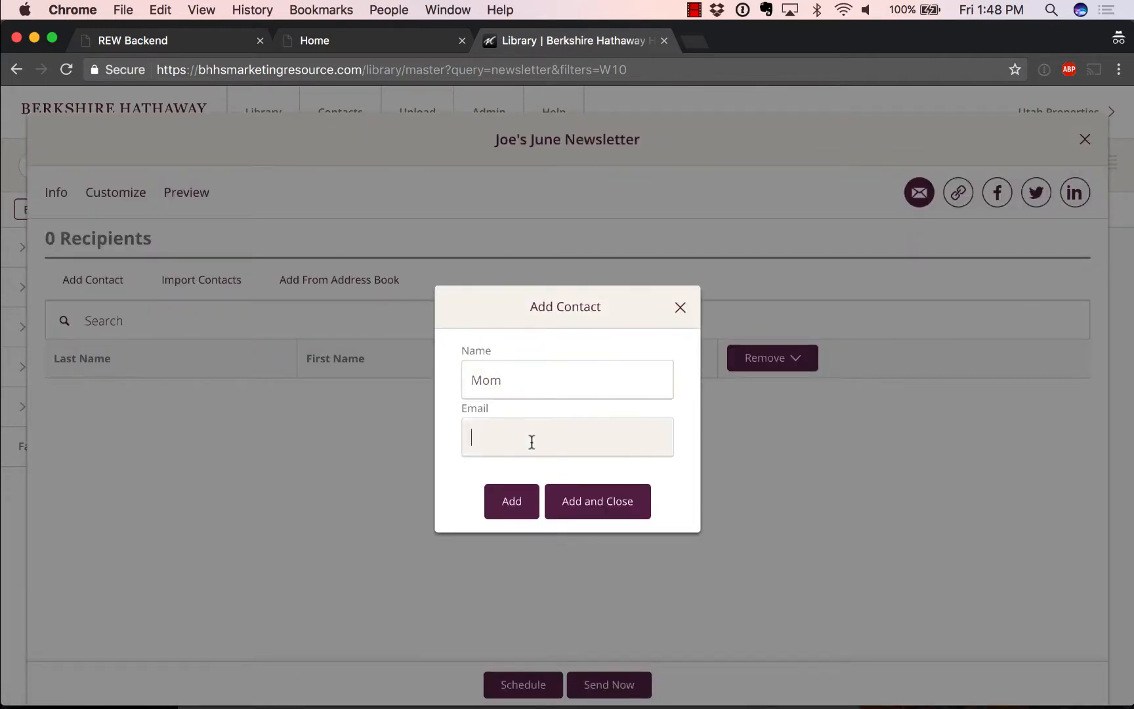
{"action": "left_click", "coordinate": [620, 509]}
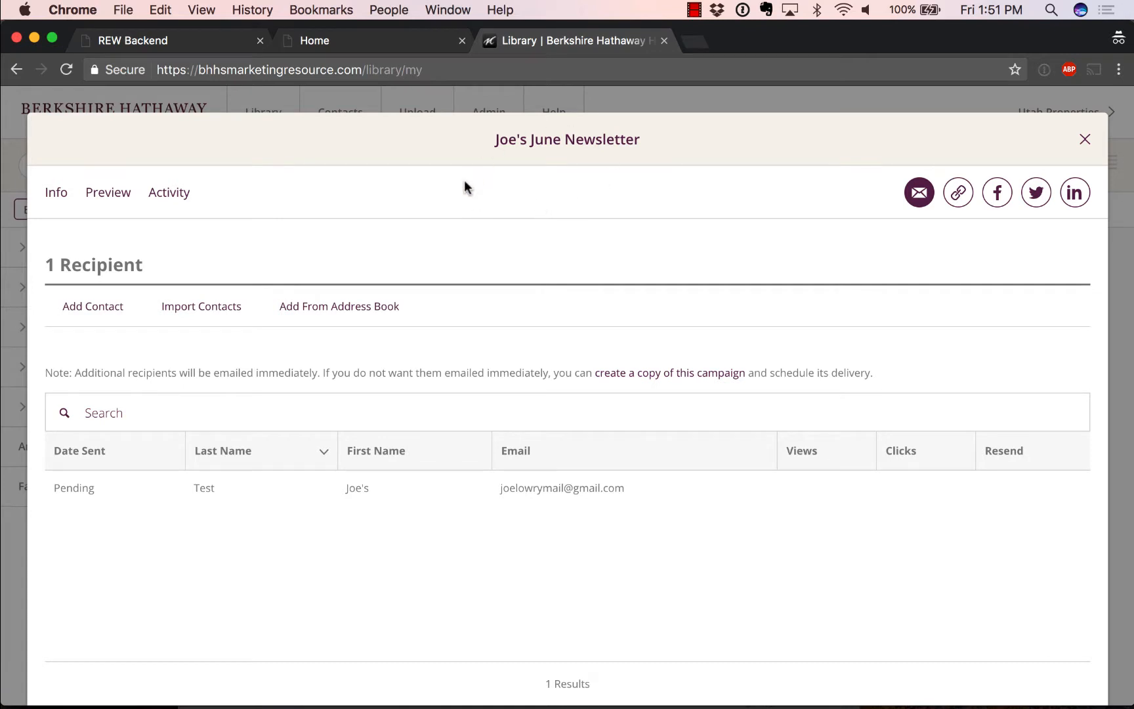
Step: Review the sent newsletter's Activity stats, showing 0 views and no clicks yet
{"action": "left_click", "coordinate": [177, 199]}
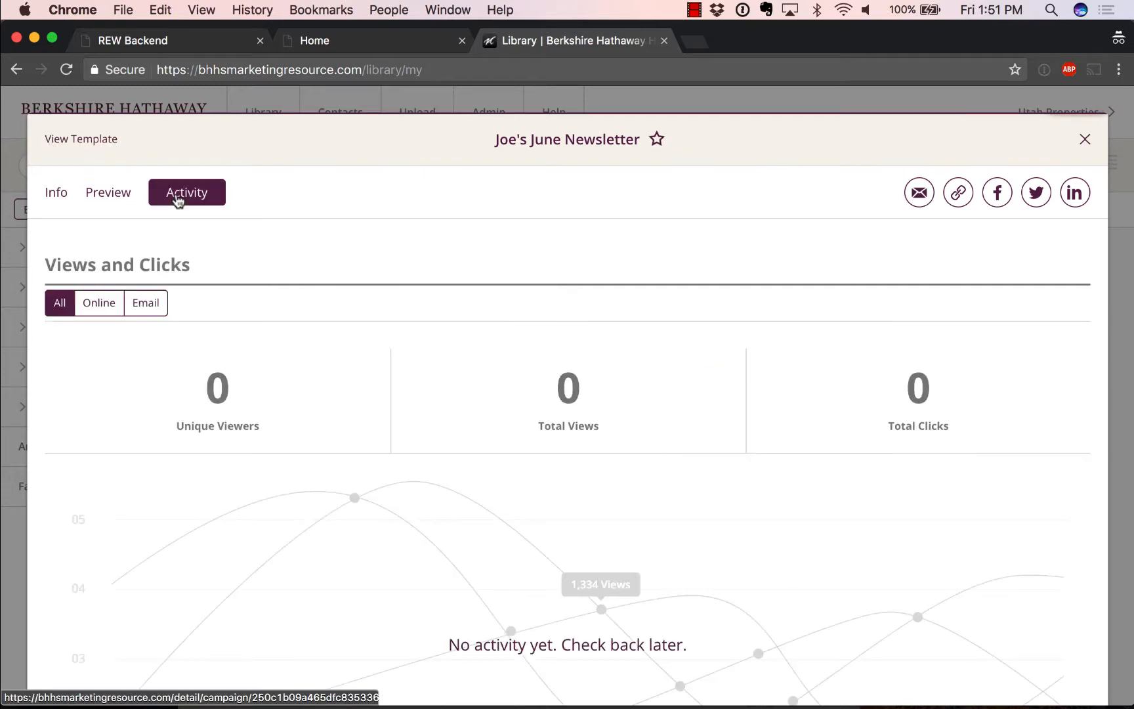
{"action": "scroll", "coordinate": [435, 413], "scroll_direction": "down", "scroll_amount": 2}
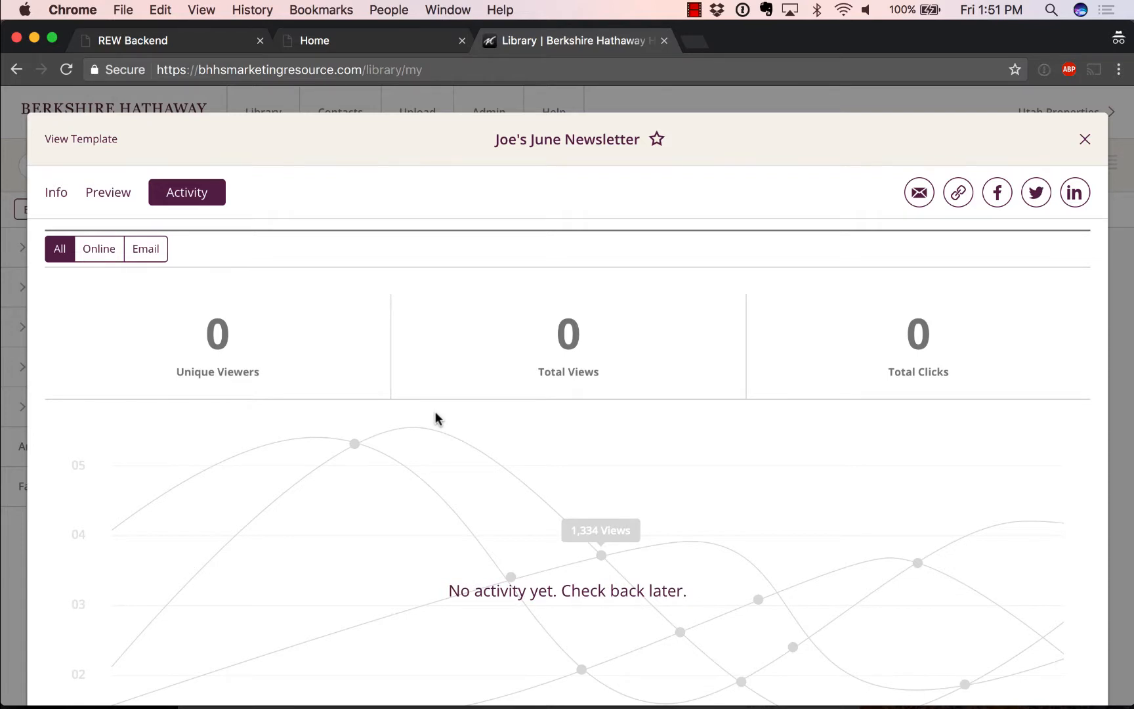
{"action": "scroll", "coordinate": [435, 412], "scroll_direction": "up", "scroll_amount": 2}
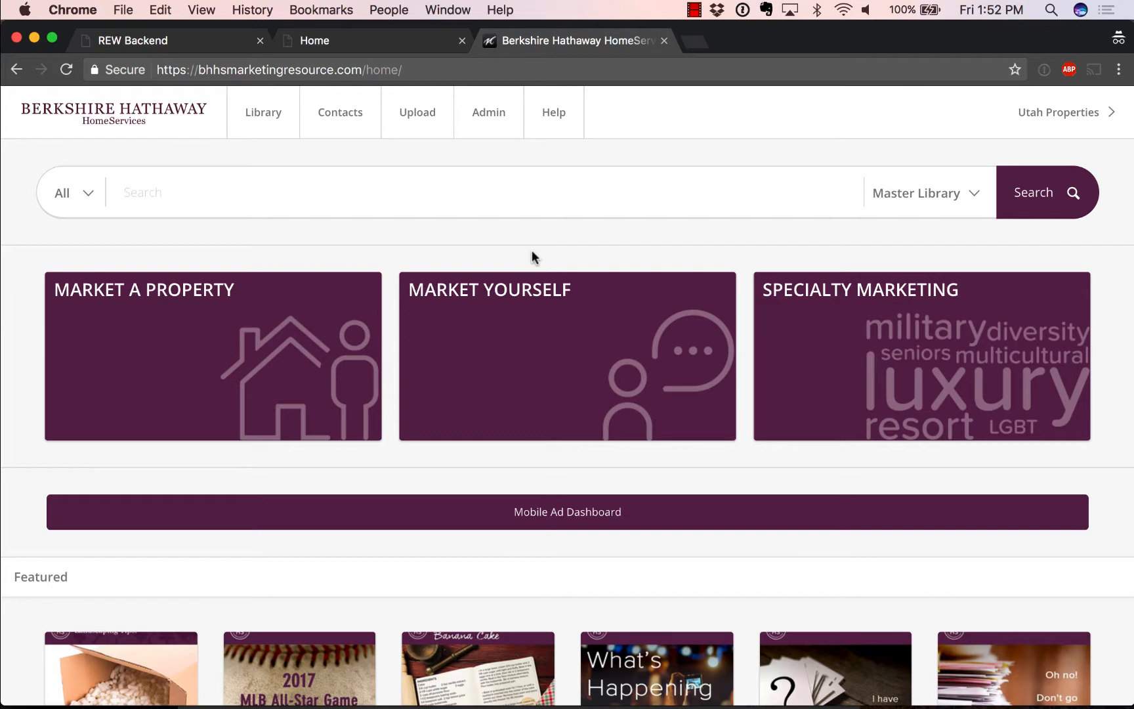
Step: Search My Library for 'joes june newsletter' to show its details panel
{"action": "left_click", "coordinate": [951, 194]}
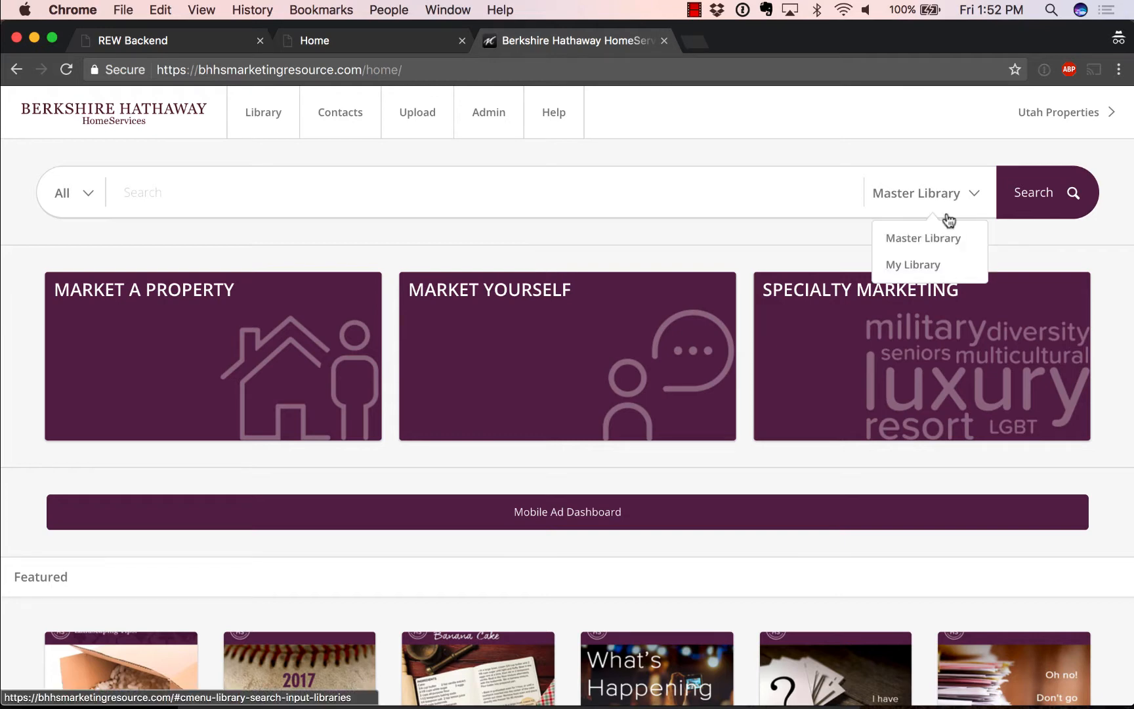
{"action": "left_click", "coordinate": [927, 262]}
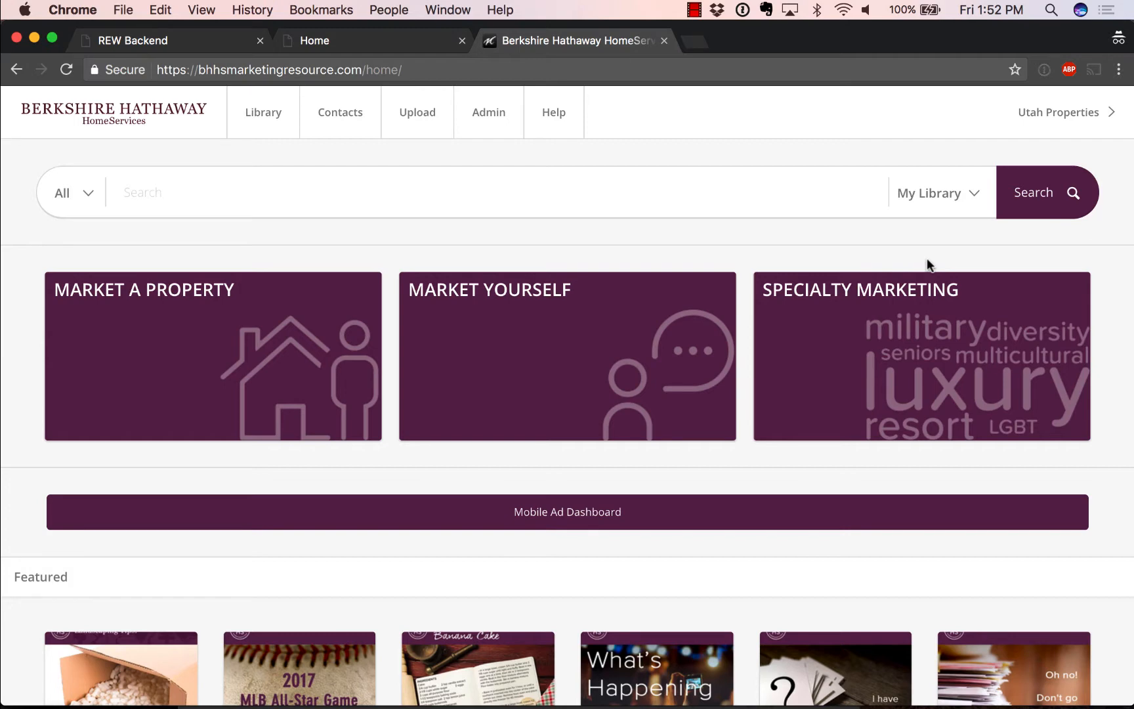
{"action": "left_click", "coordinate": [762, 200]}
{"action": "type", "text": "joes june newsletter"}
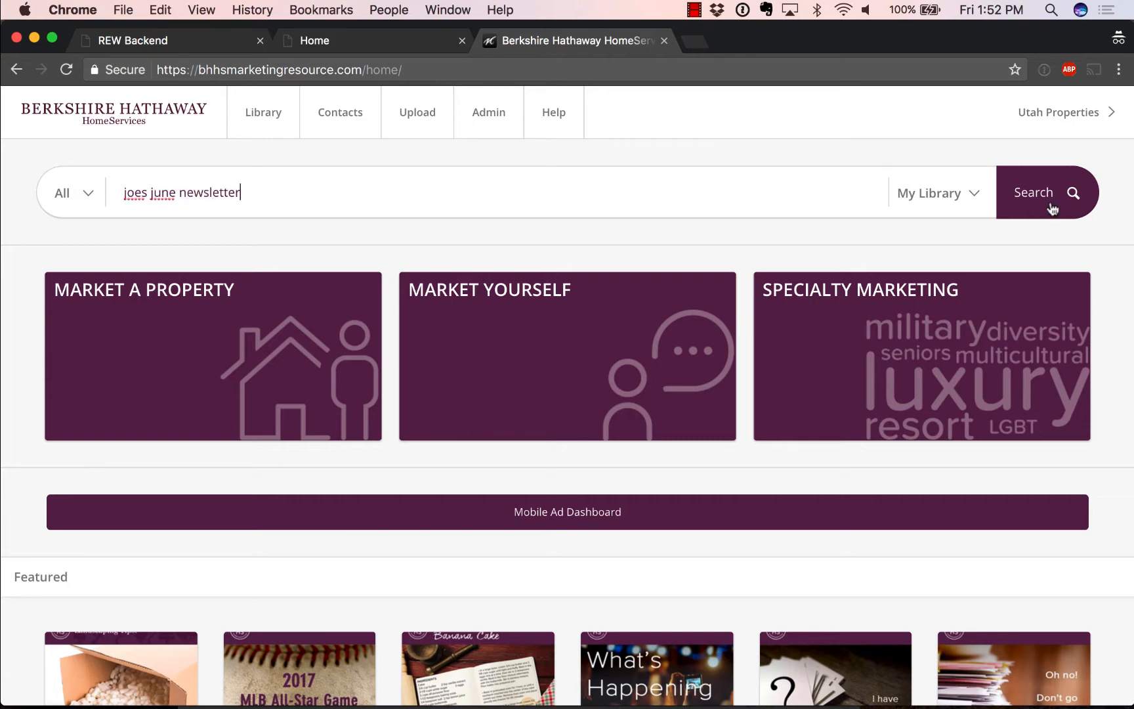
{"action": "left_click", "coordinate": [1053, 208]}
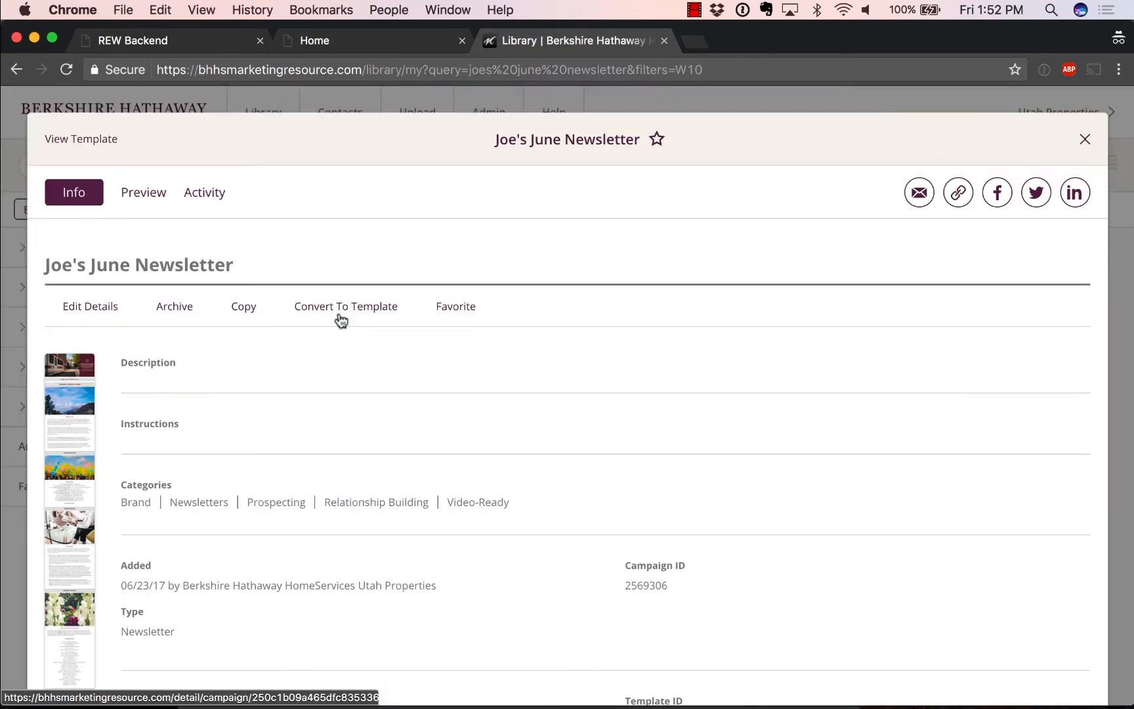